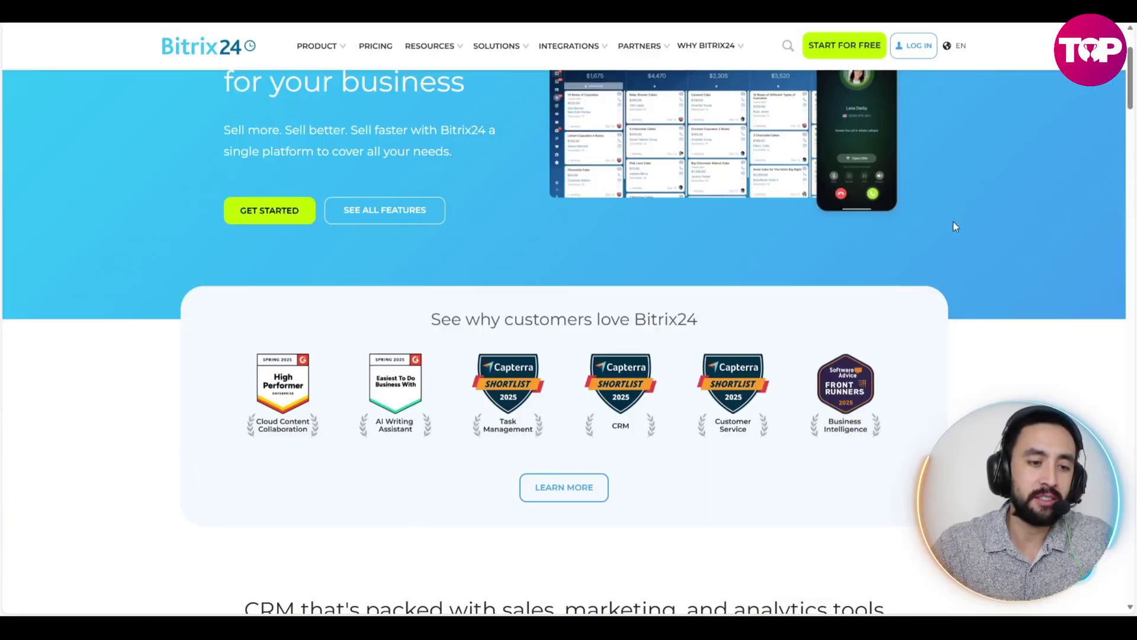
Scroll the Bitrix24 homepage down to the customer award badges and CRM tools section
scroll(949, 221, "down", 1)
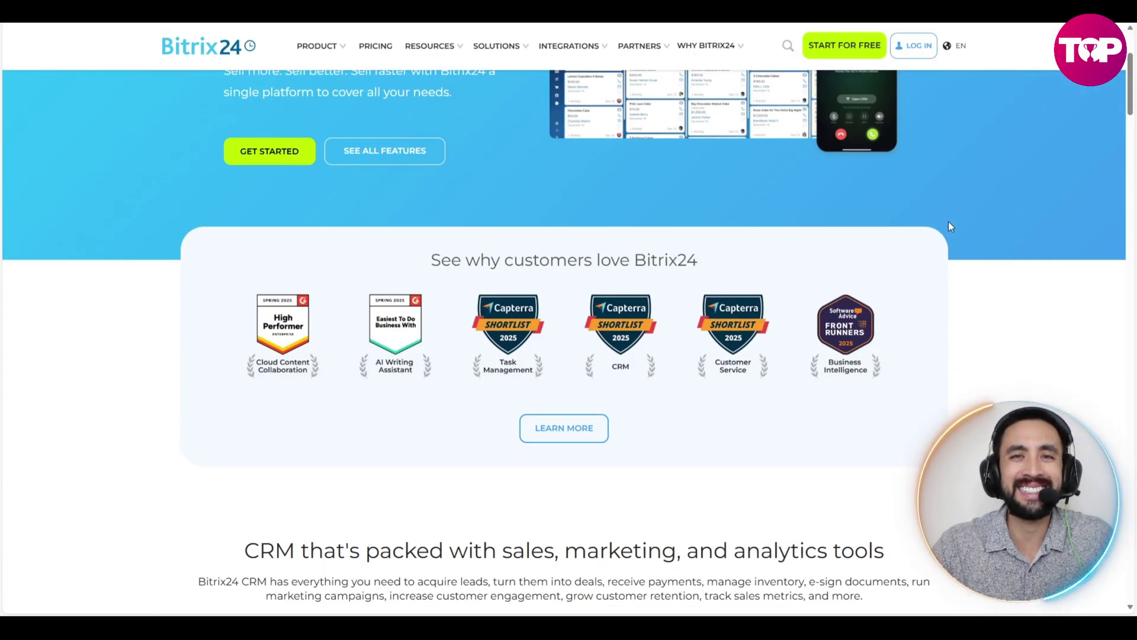
scroll(949, 225, "down", 1)
scroll(950, 226, "down", 1)
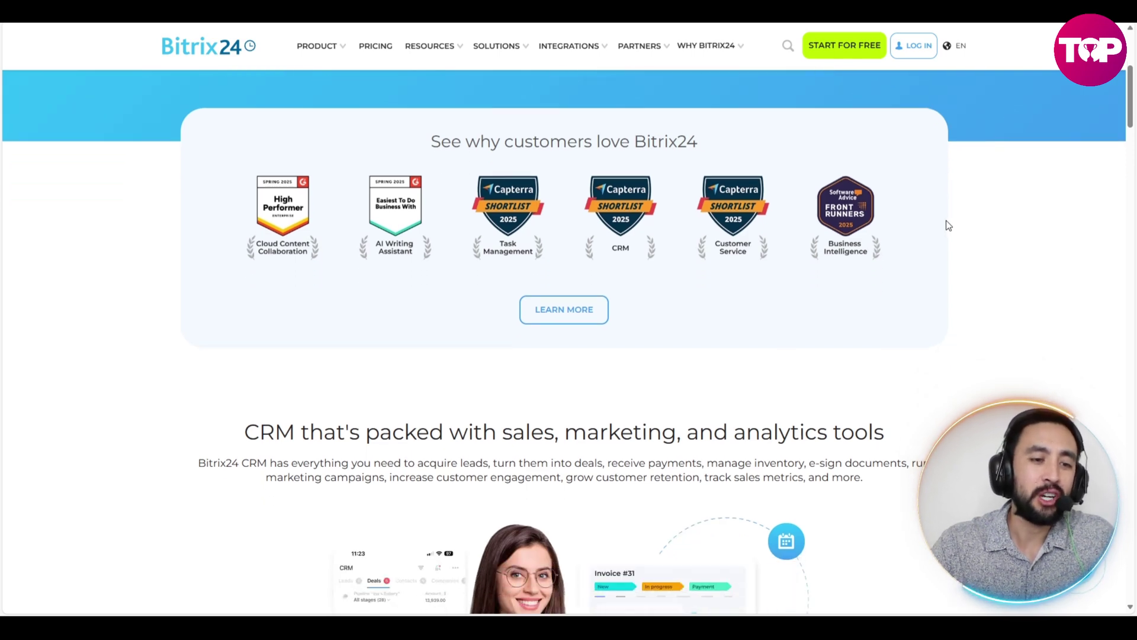
scroll(949, 226, "down", 1)
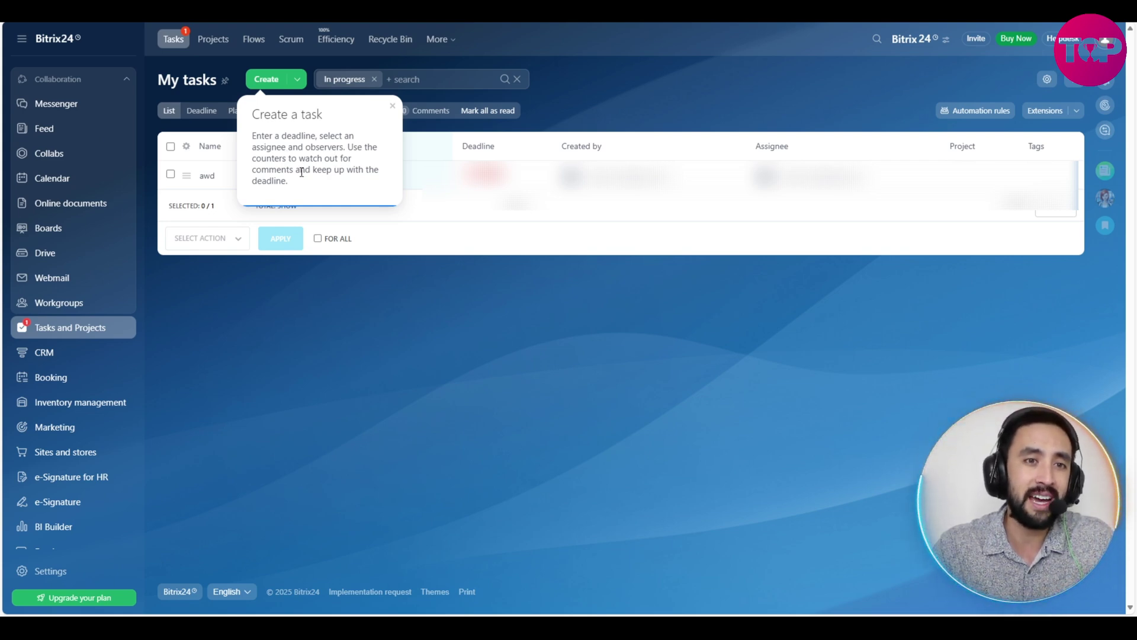
Dismiss the 'Create a task' tip over the My tasks list
left_click(392, 107)
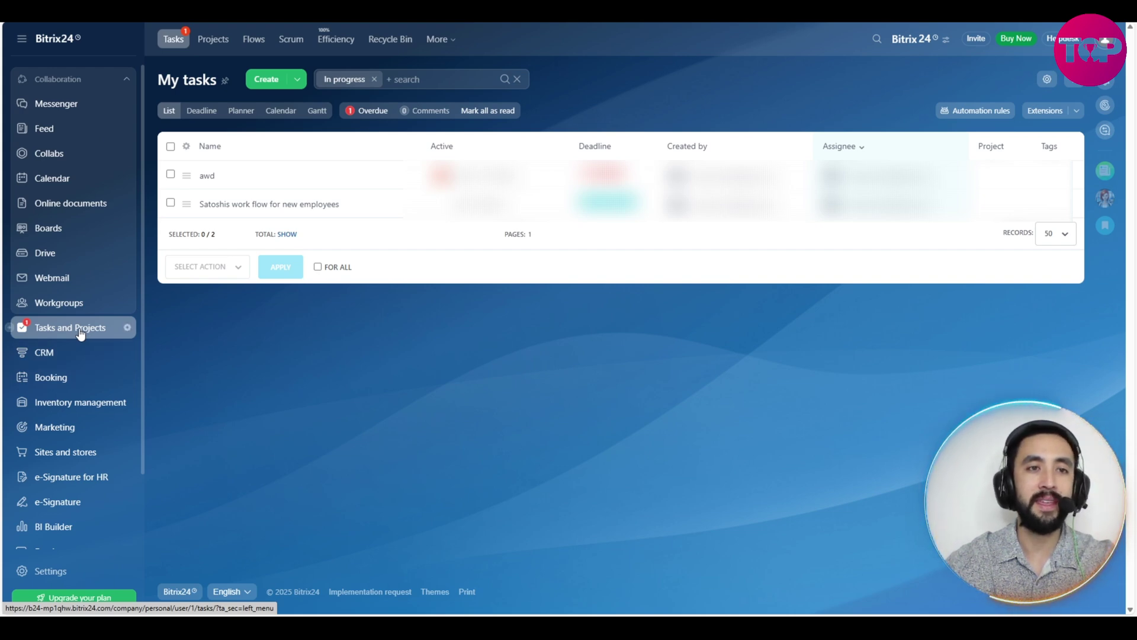
Start a new task 'my new workflow' described as 'to improve workflow with new employees'
left_click(266, 83)
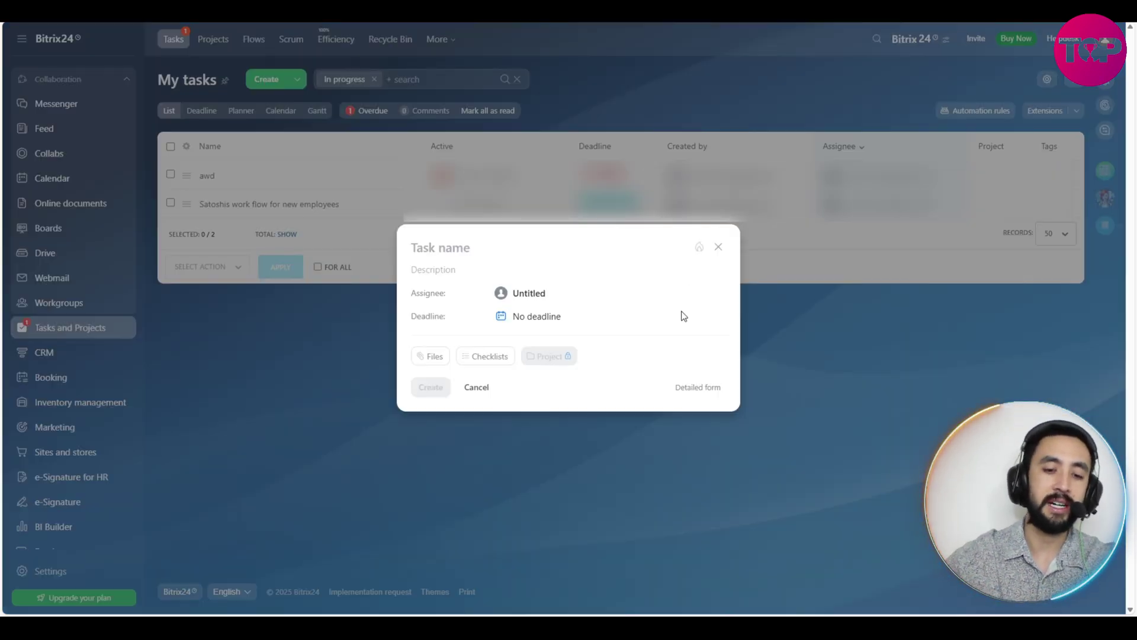
type("my ")
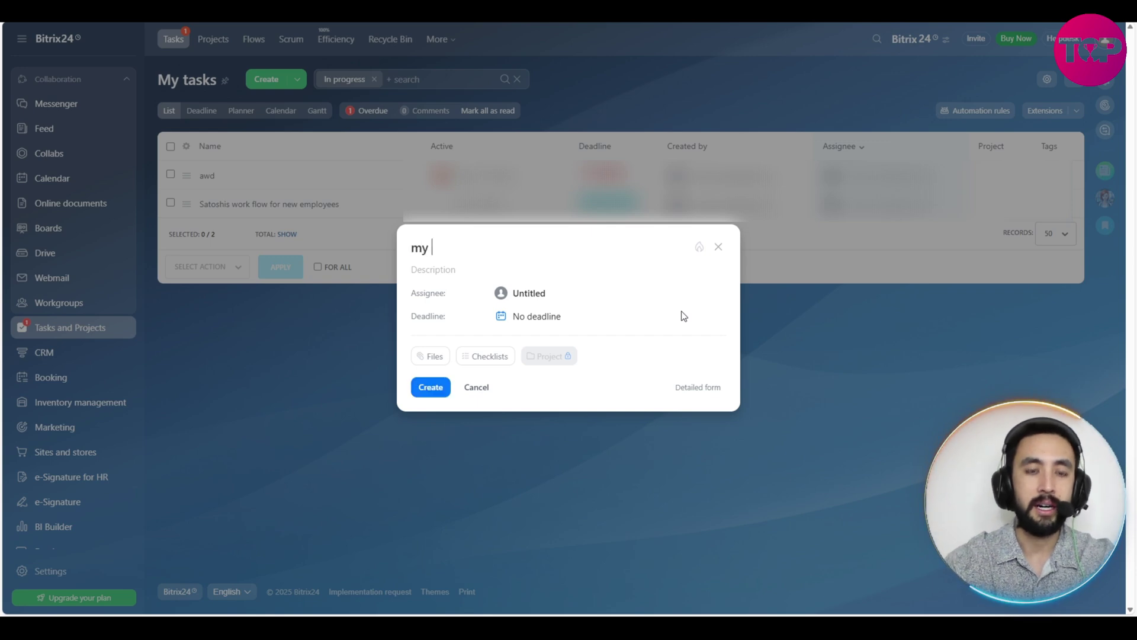
type("new workflow")
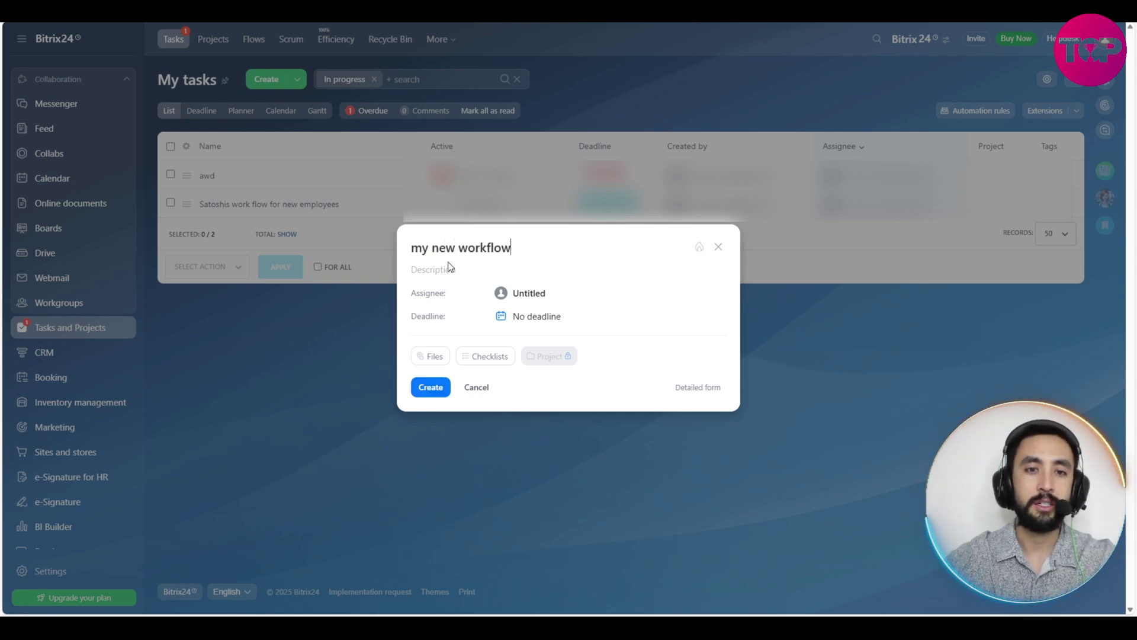
left_click(456, 272)
type("to imp")
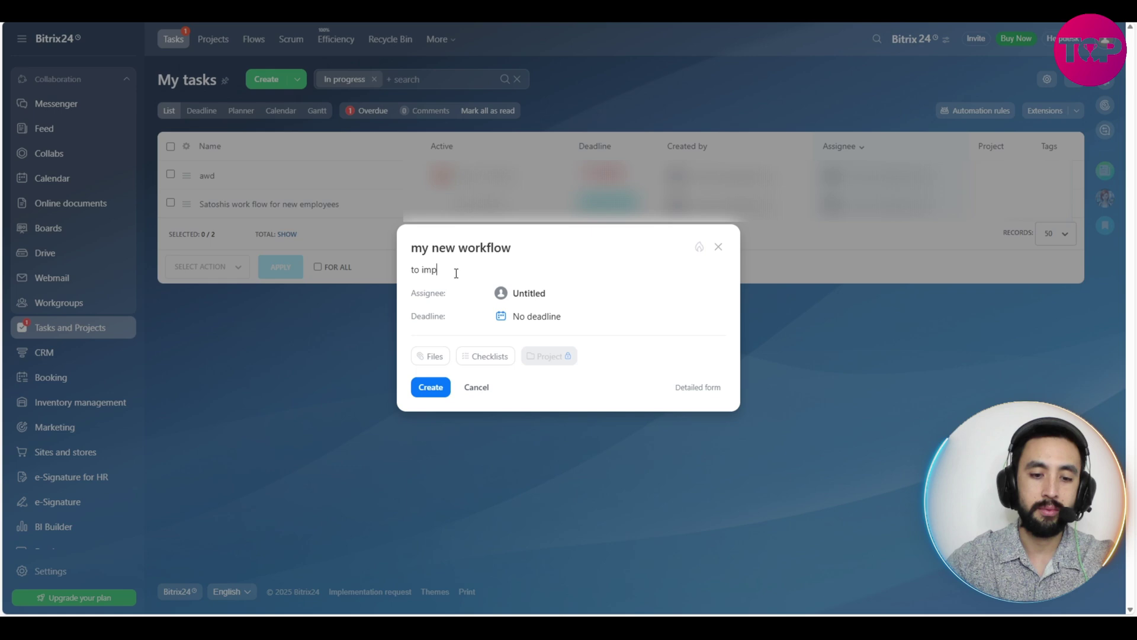
type("rove workflow with new employ")
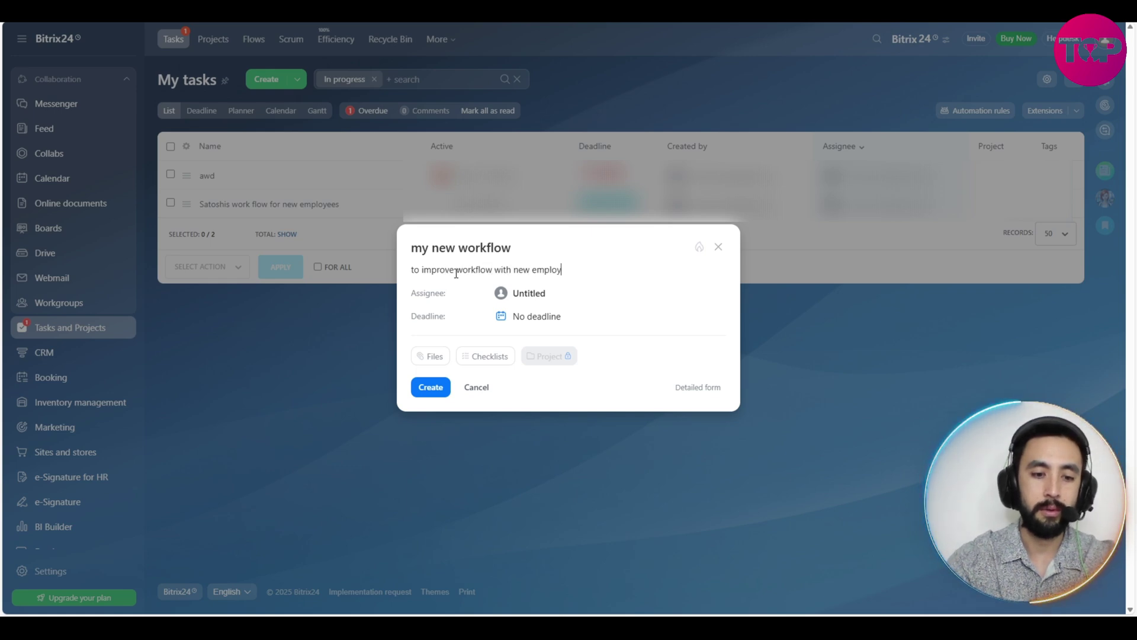
type("ees")
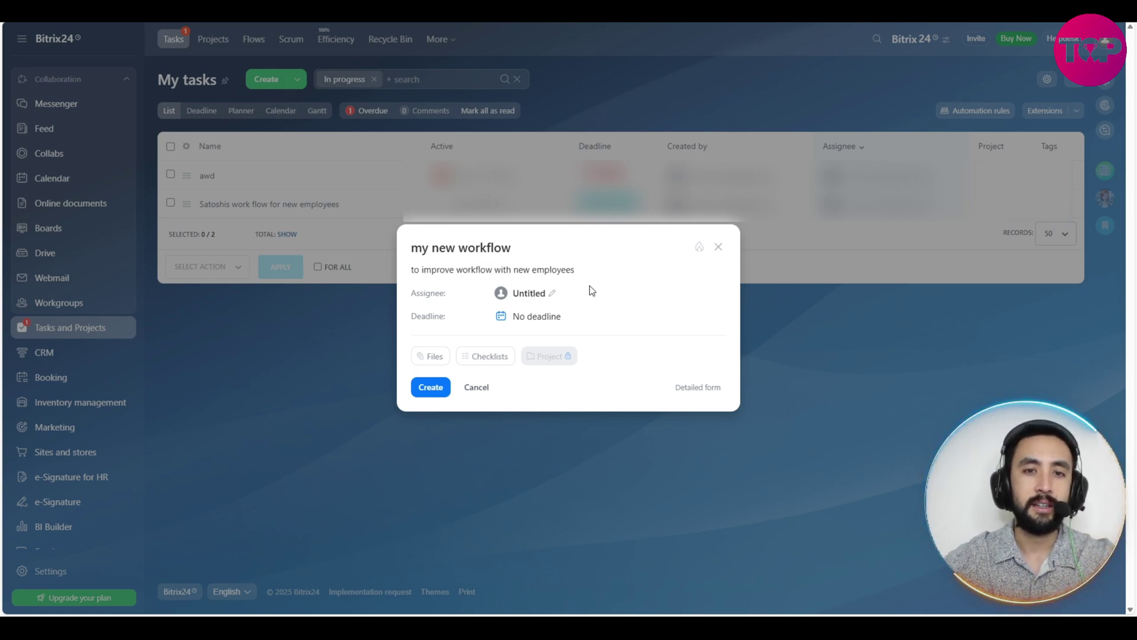
Assign the task to an employee, set its deadline to July 11, and save it
left_click(521, 293)
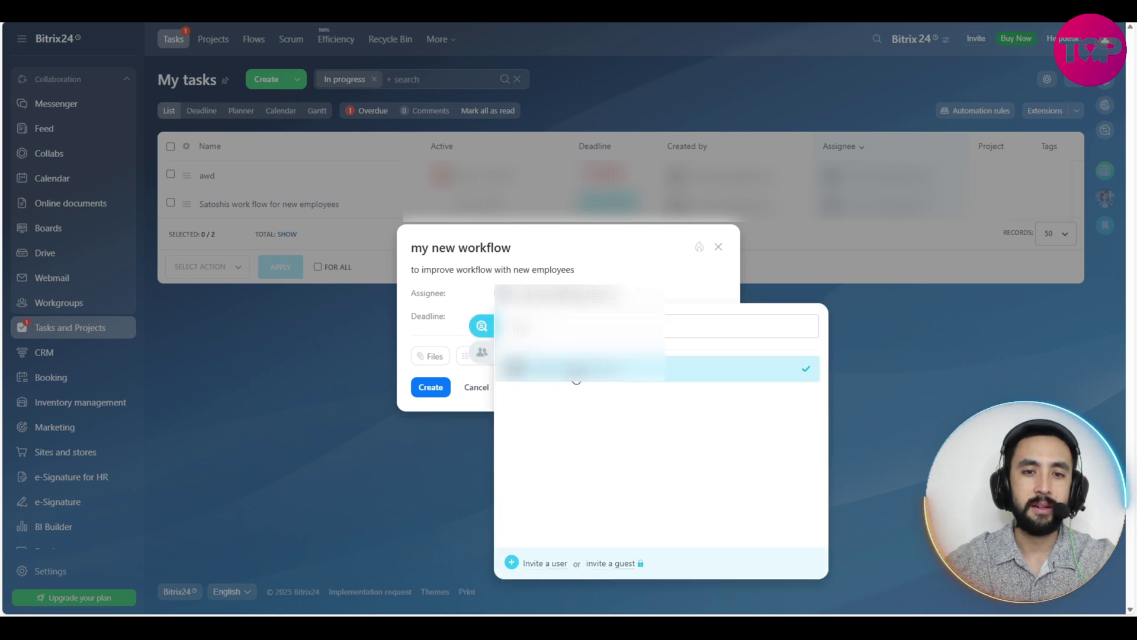
left_click(609, 372)
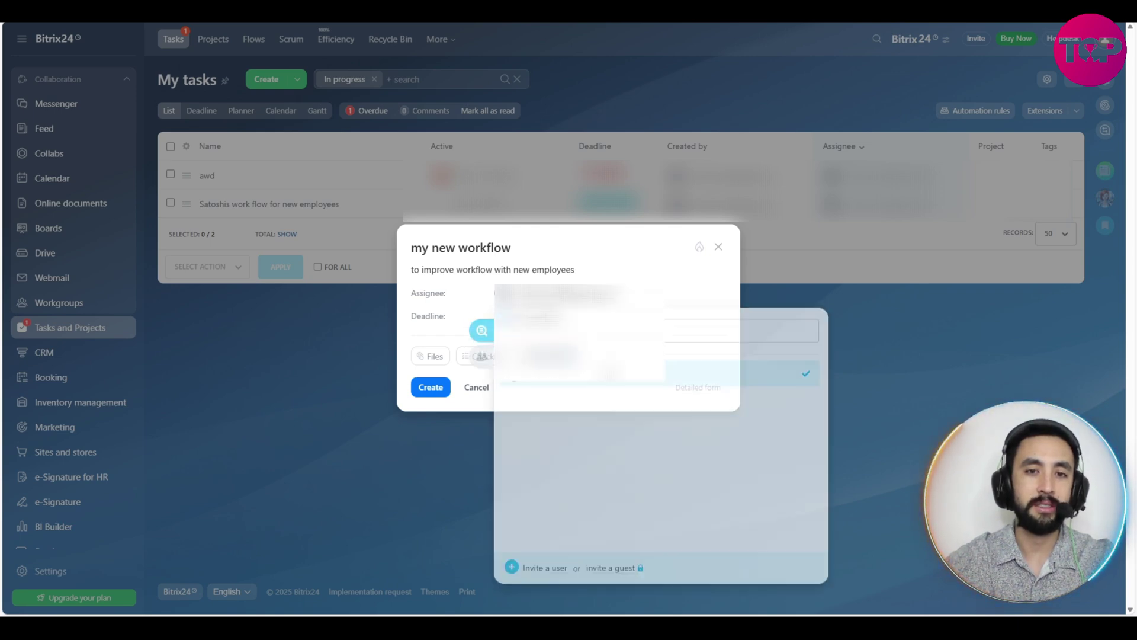
left_click(539, 317)
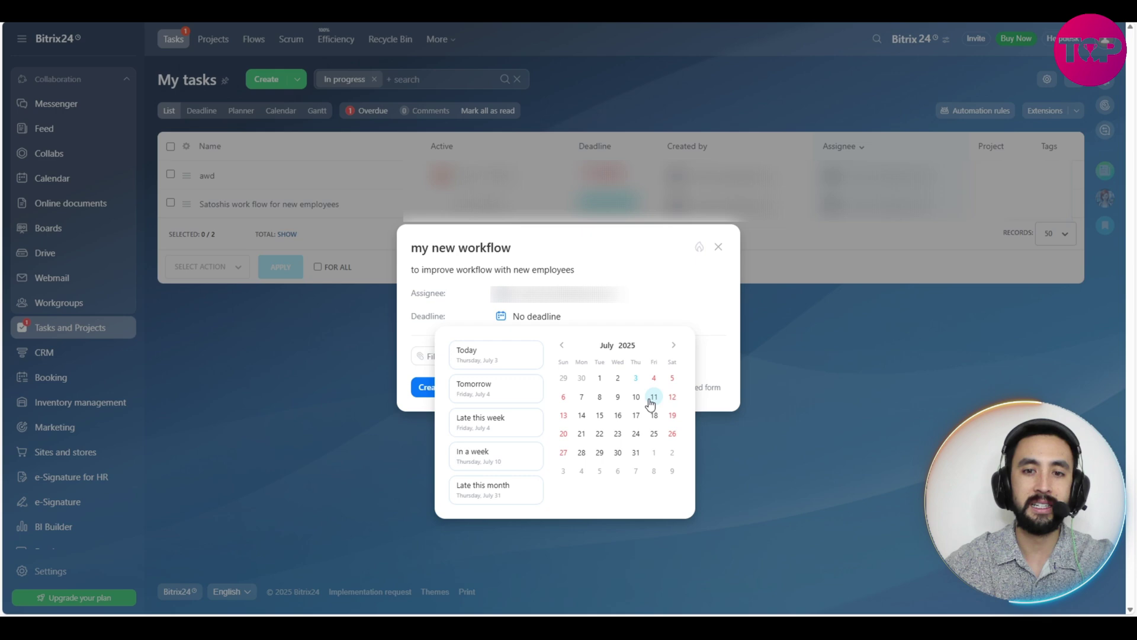
left_click(655, 398)
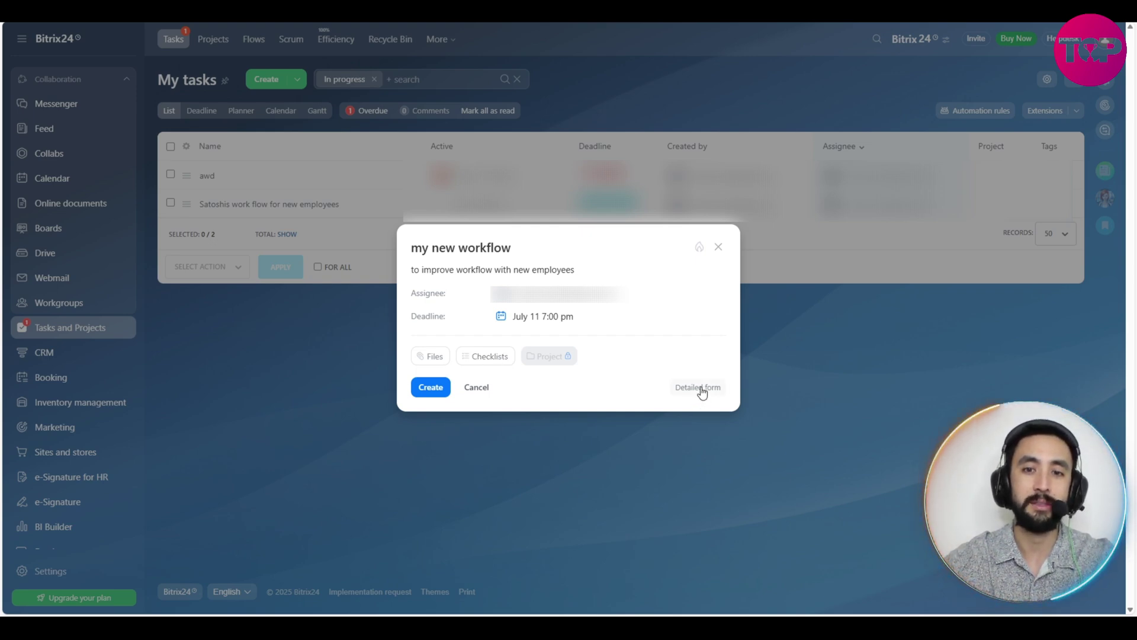
left_click(431, 388)
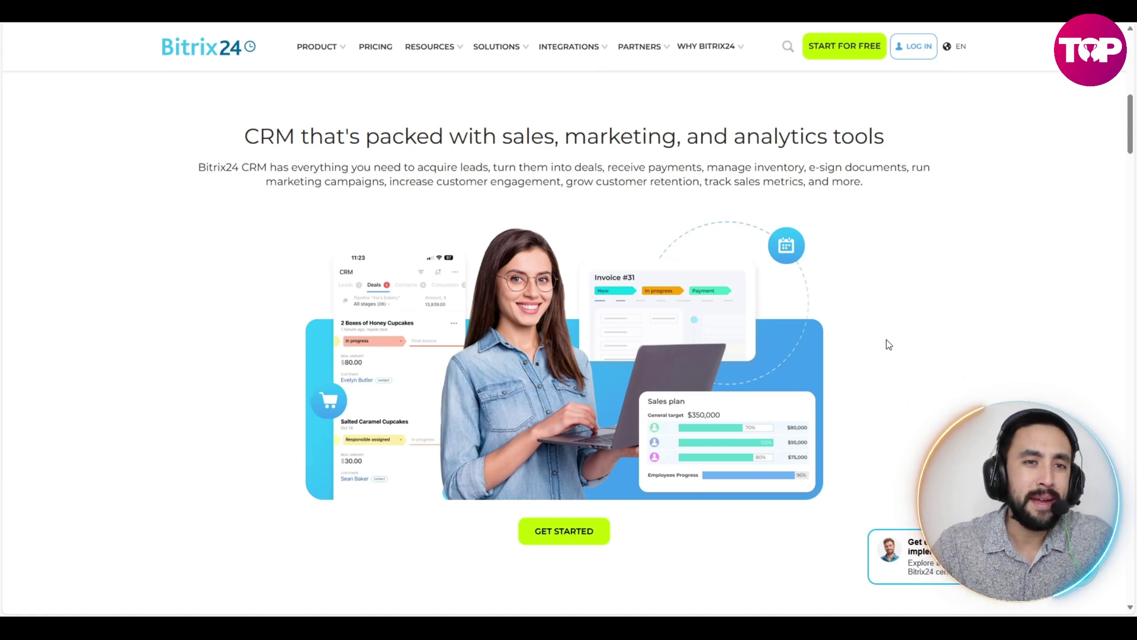
Scroll down through the Bitrix24 features page
scroll(888, 345, "down", 1)
scroll(888, 344, "down", 1)
scroll(889, 344, "down", 1)
scroll(888, 345, "down", 1)
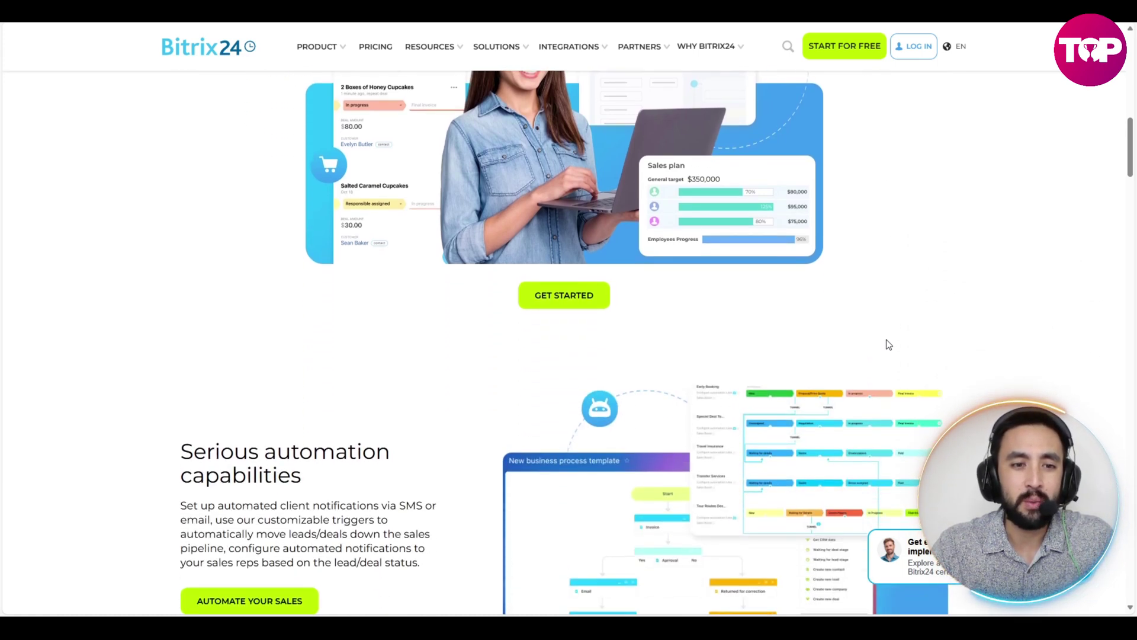
scroll(888, 345, "down", 1)
scroll(888, 345, "down", 1)
scroll(889, 345, "down", 1)
scroll(888, 345, "down", 1)
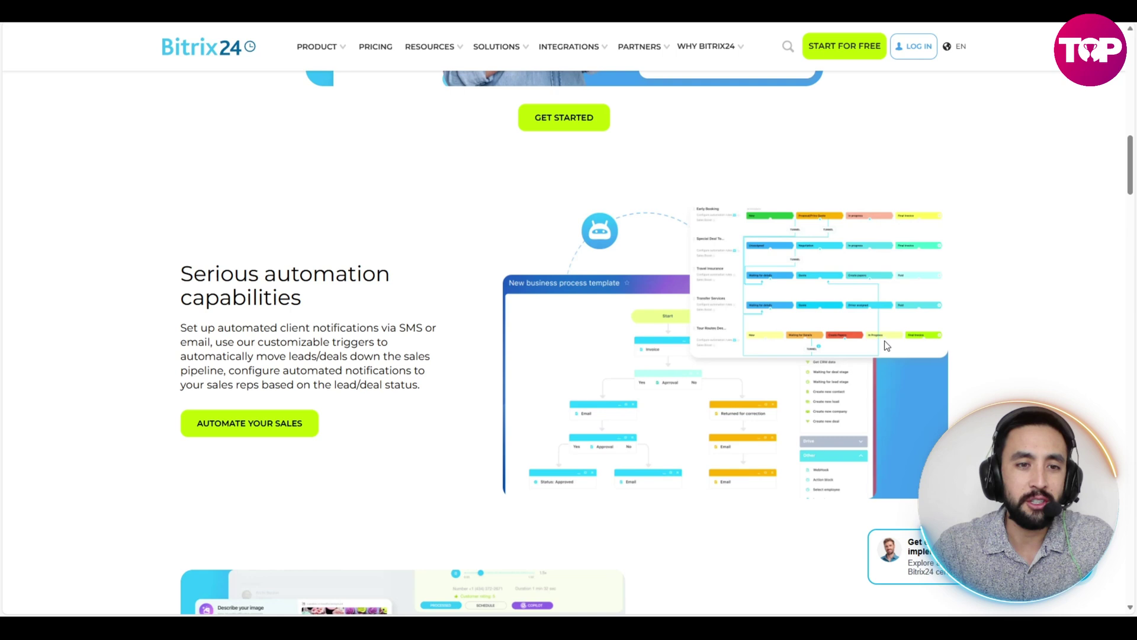
scroll(887, 345, "down", 1)
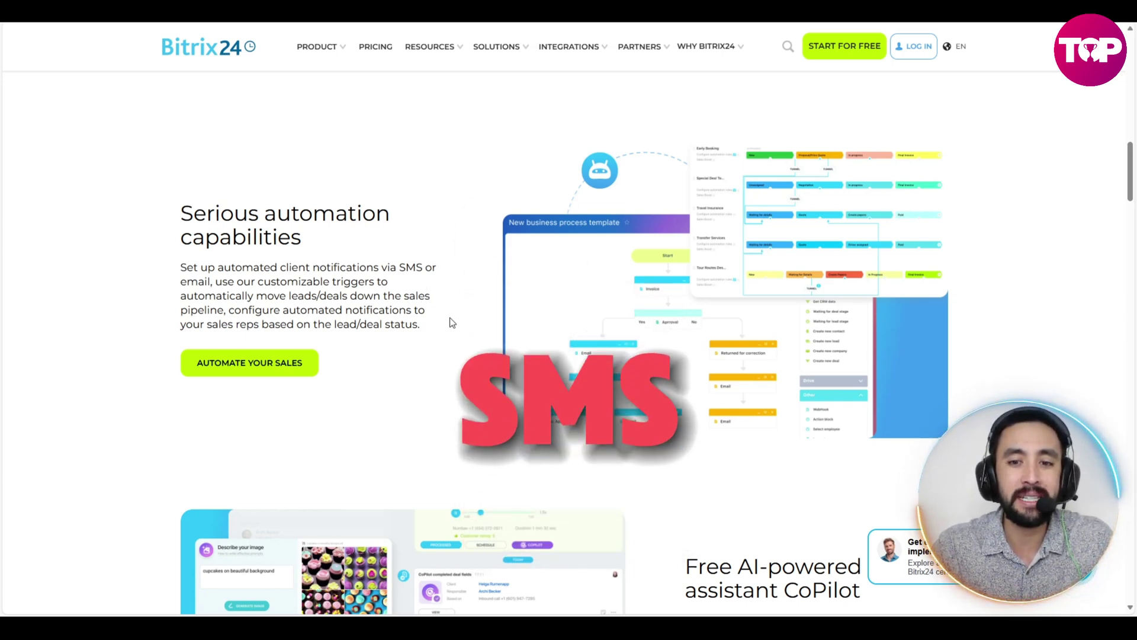
scroll(452, 322, "down", 2)
scroll(450, 320, "down", 5)
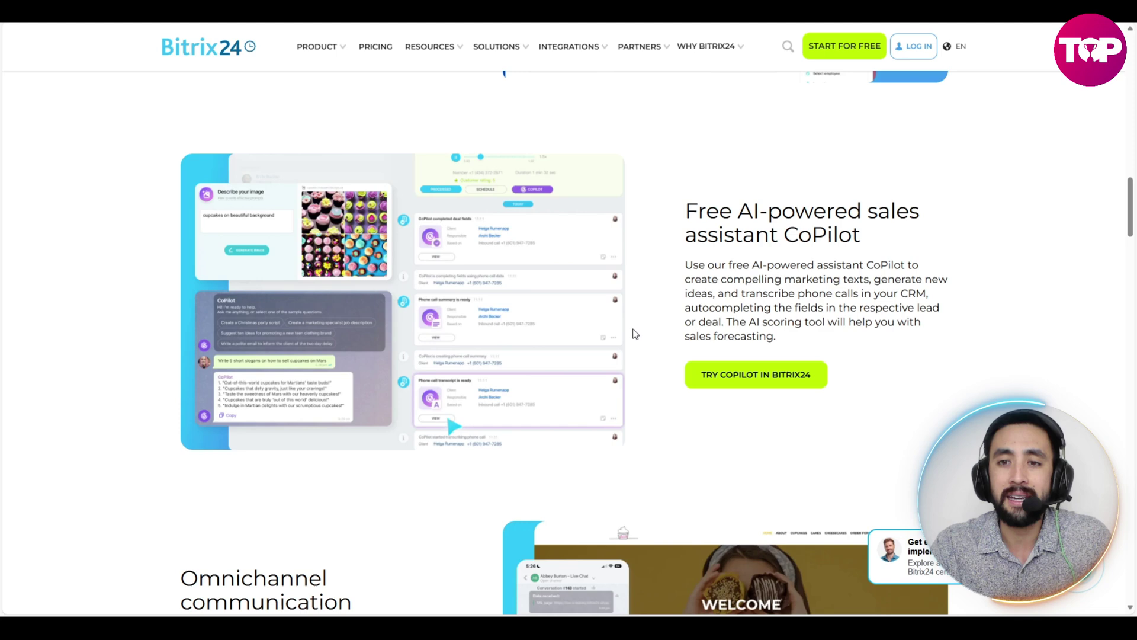
scroll(634, 333, "down", 5)
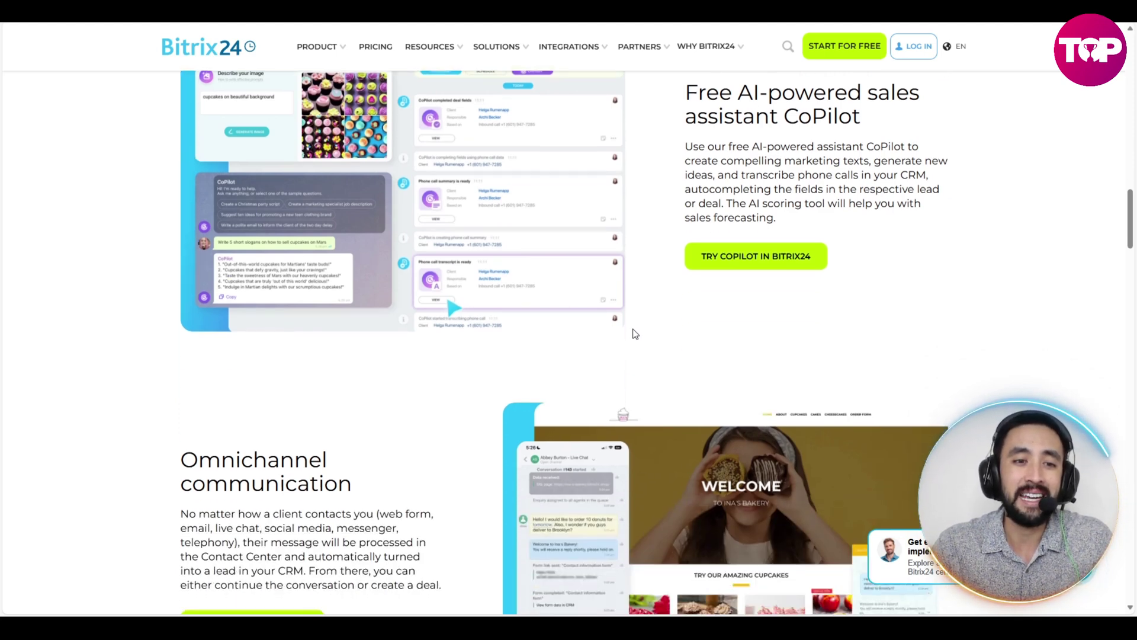
scroll(634, 333, "down", 1)
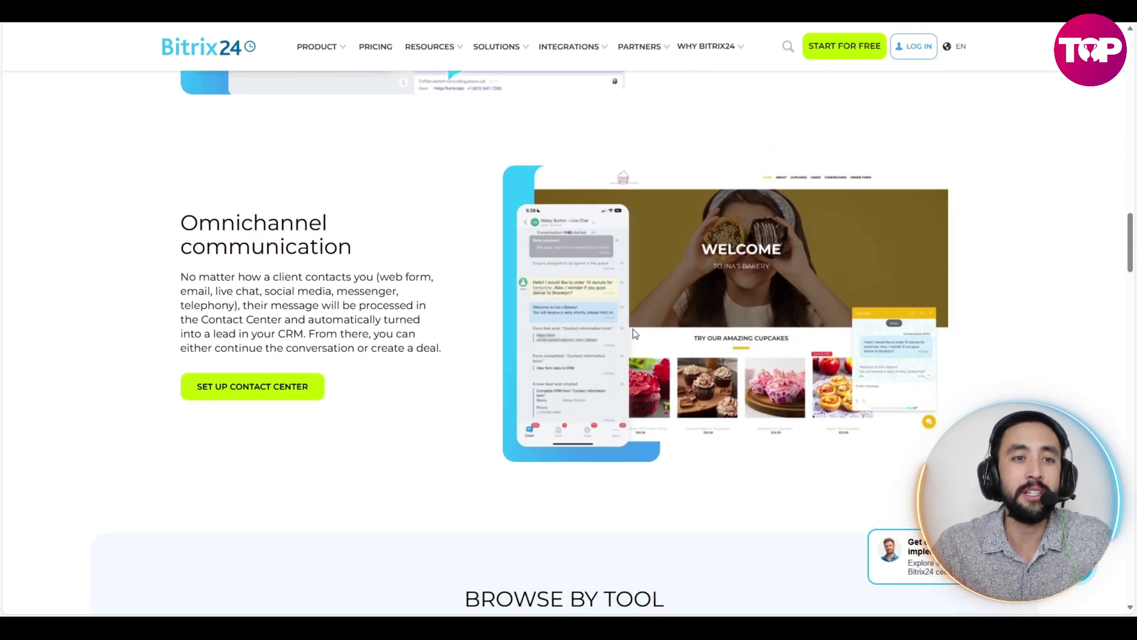
scroll(633, 334, "down", 1)
scroll(634, 333, "down", 2)
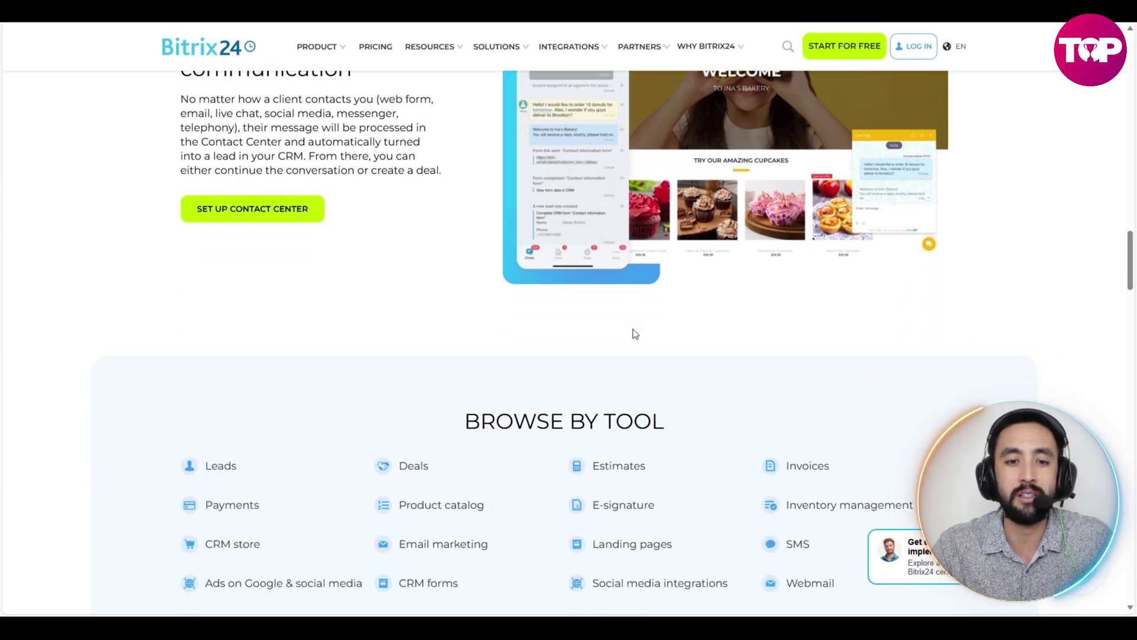
scroll(634, 334, "down", 2)
scroll(634, 333, "down", 1)
scroll(634, 334, "down", 1)
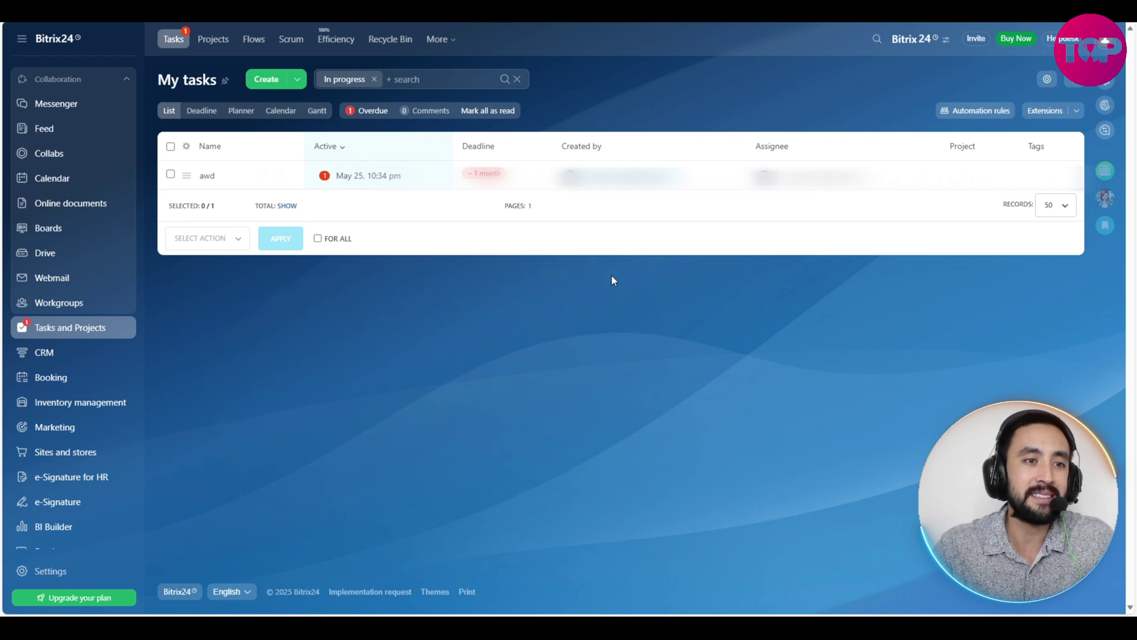
Show the Calendar in month view for June 2025
left_click(51, 178)
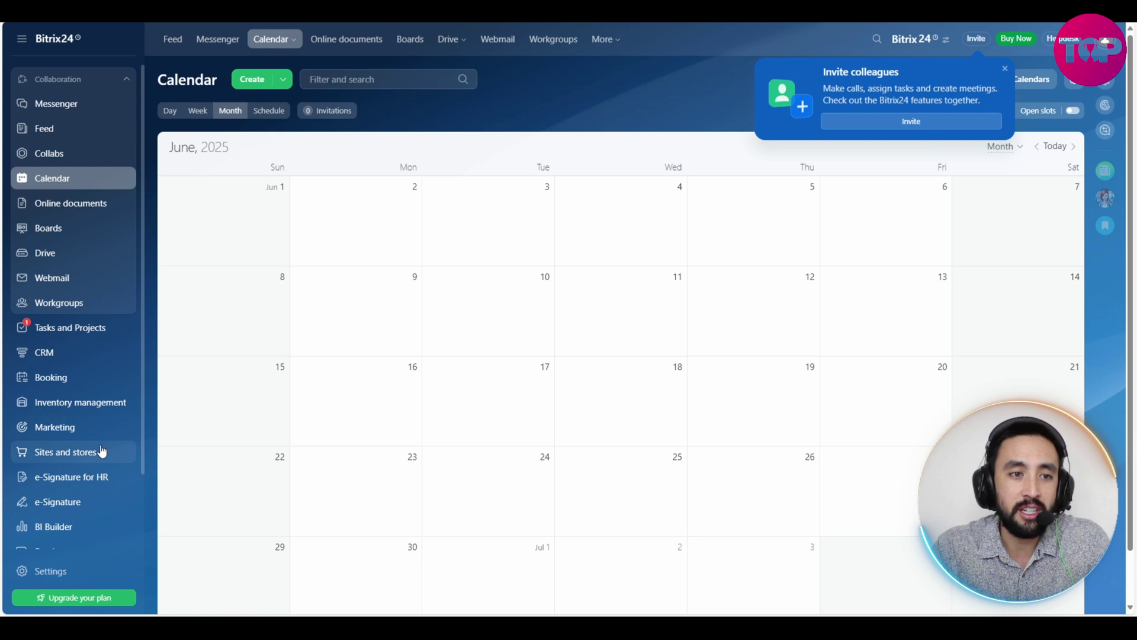
Switch back to My tasks, then return to the Calendar month view
left_click(92, 334)
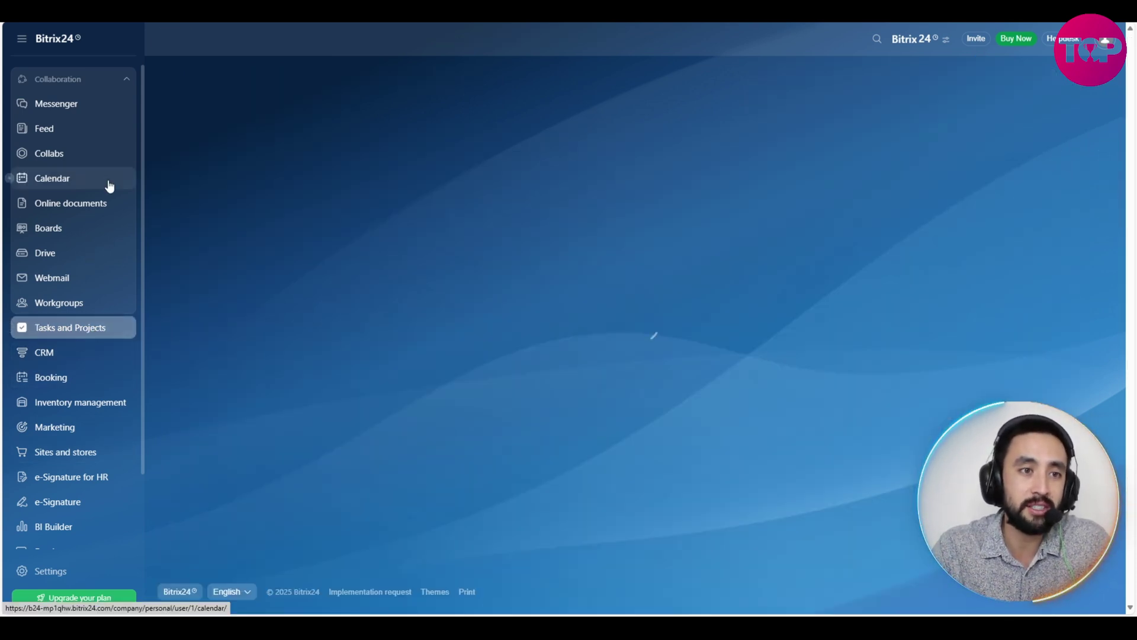
left_click(109, 184)
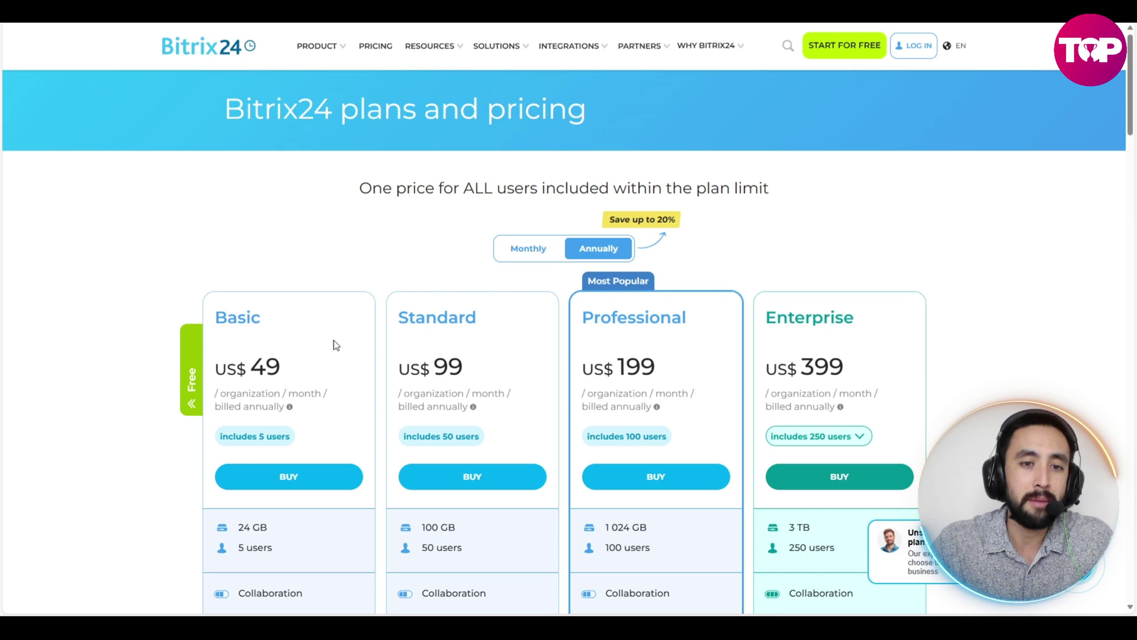
scroll(688, 282, "down", 2)
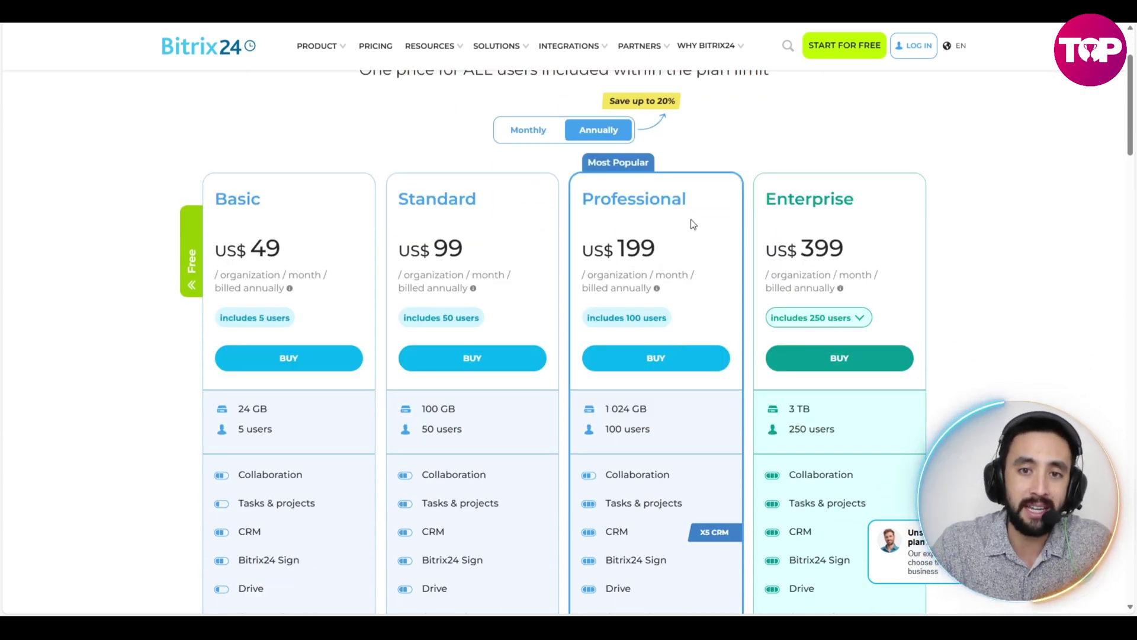
scroll(690, 224, "down", 1)
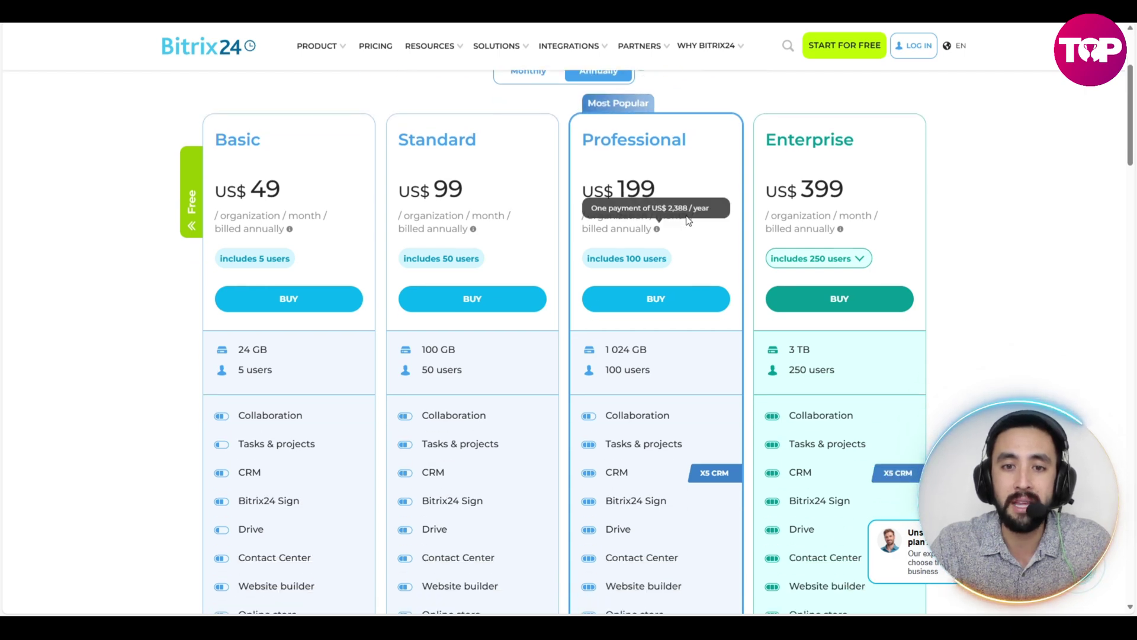
scroll(687, 219, "down", 2)
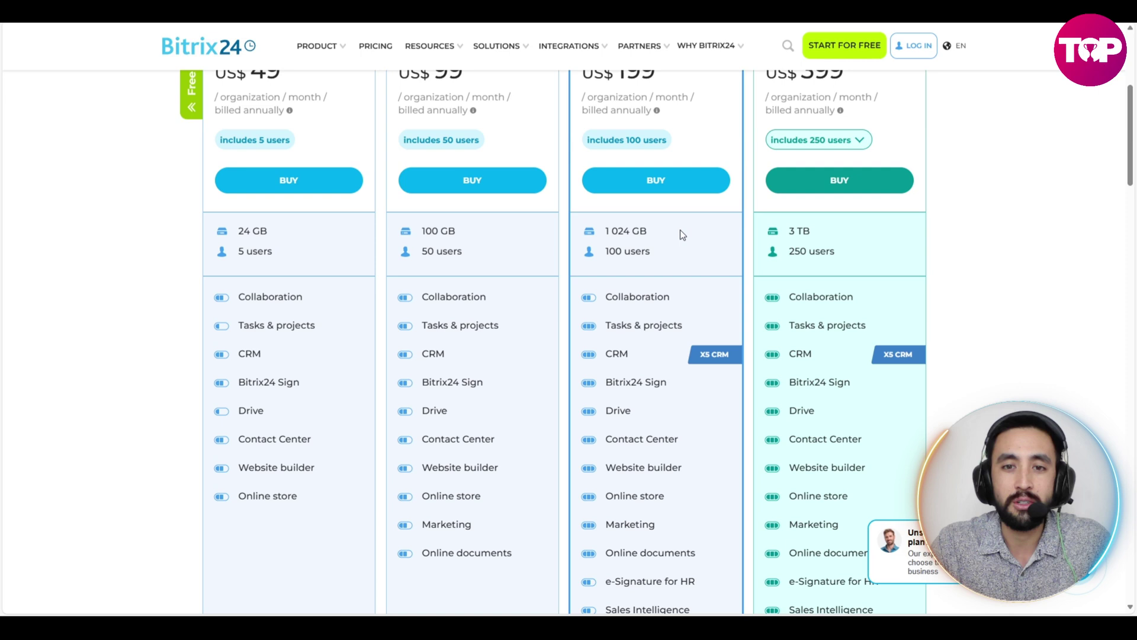
scroll(687, 367, "down", 2)
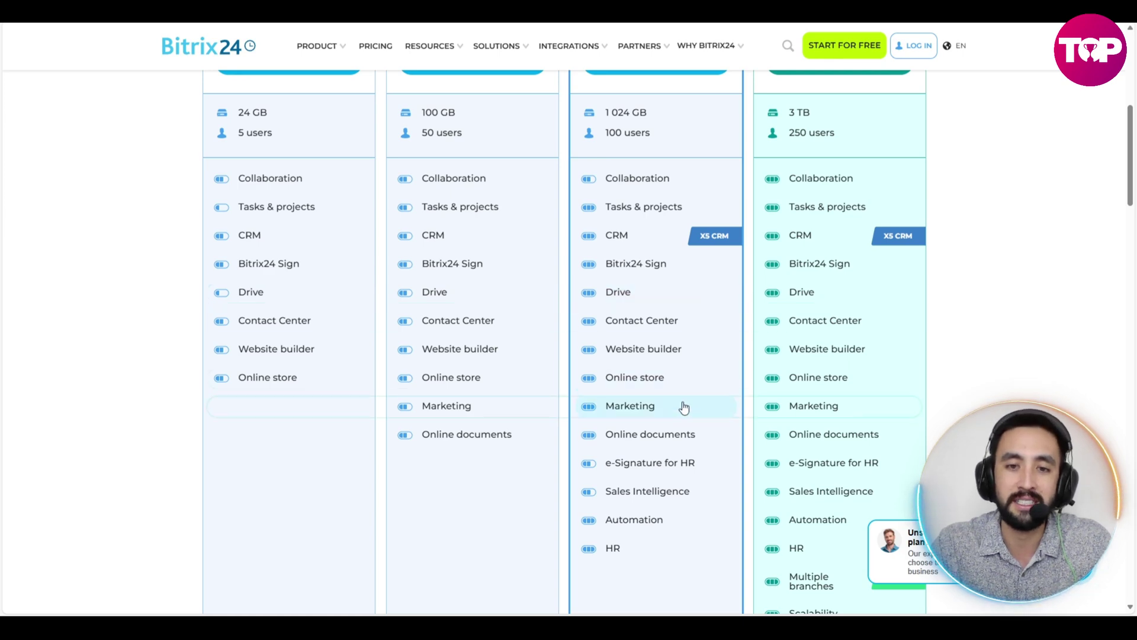
scroll(977, 254, "up", 2)
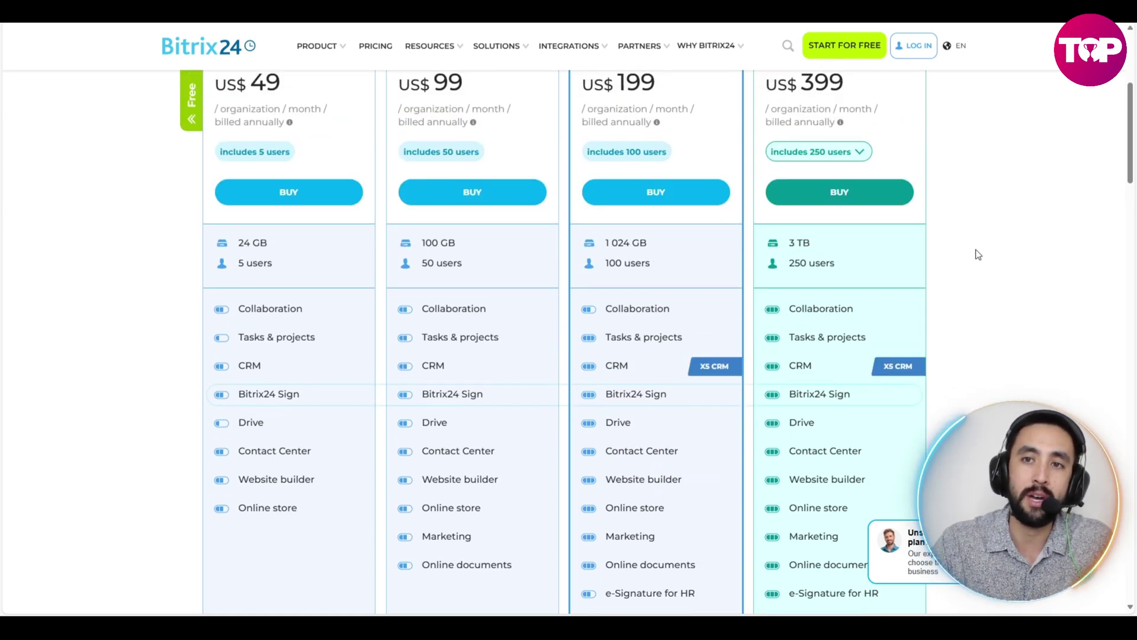
scroll(978, 255, "up", 4)
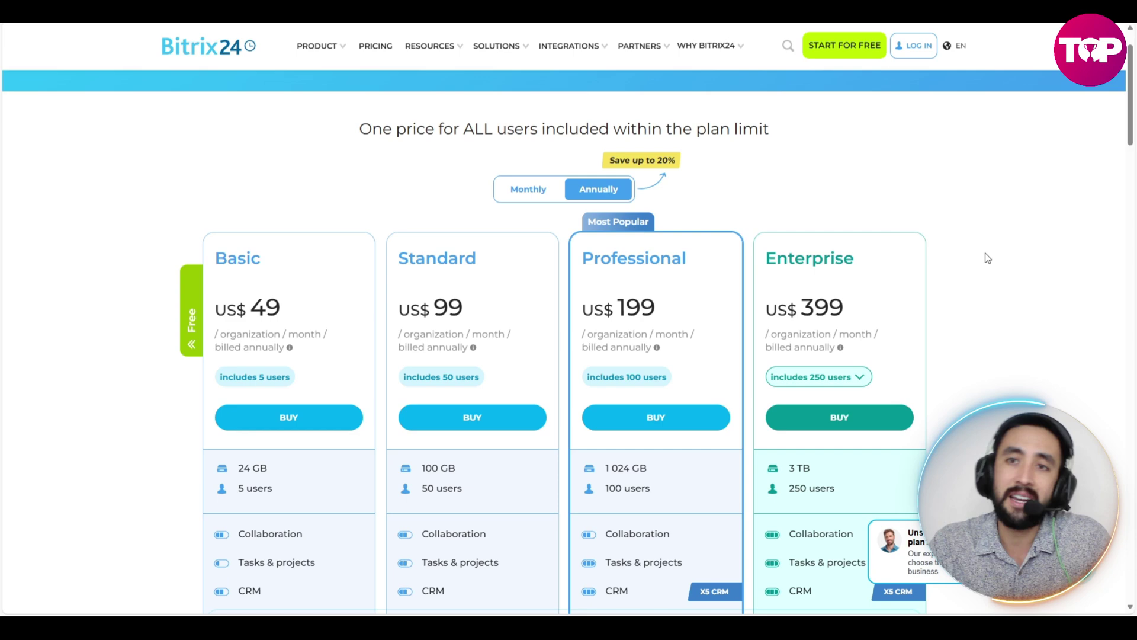
scroll(906, 147, "up", 1)
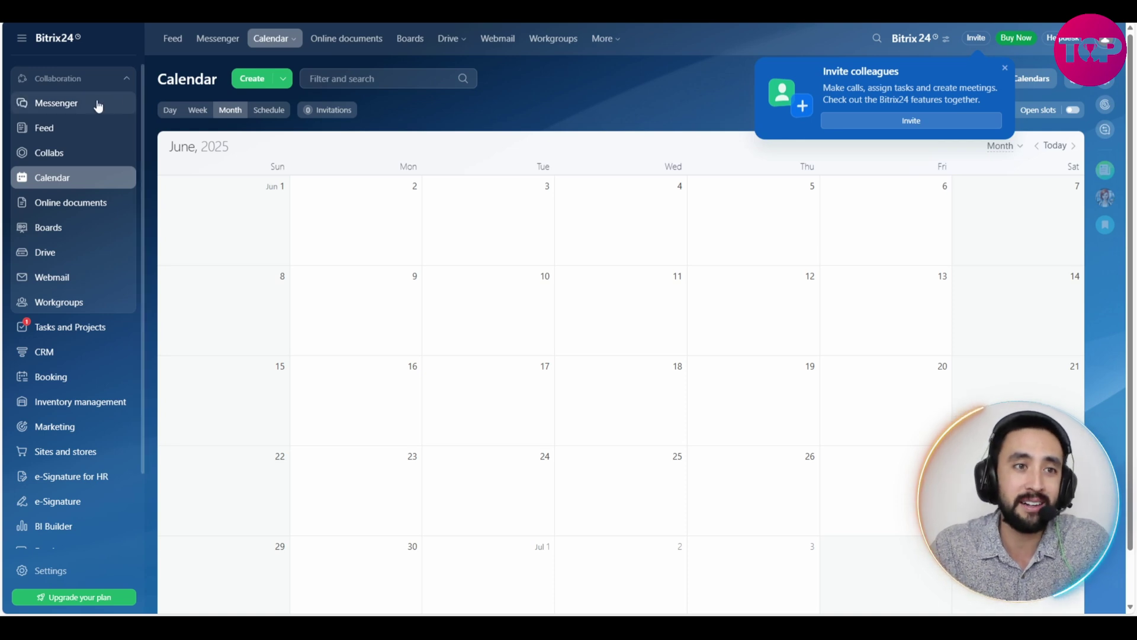
Show the Messenger chat list with Company News, Bitrix24 Support and Notes
left_click(100, 105)
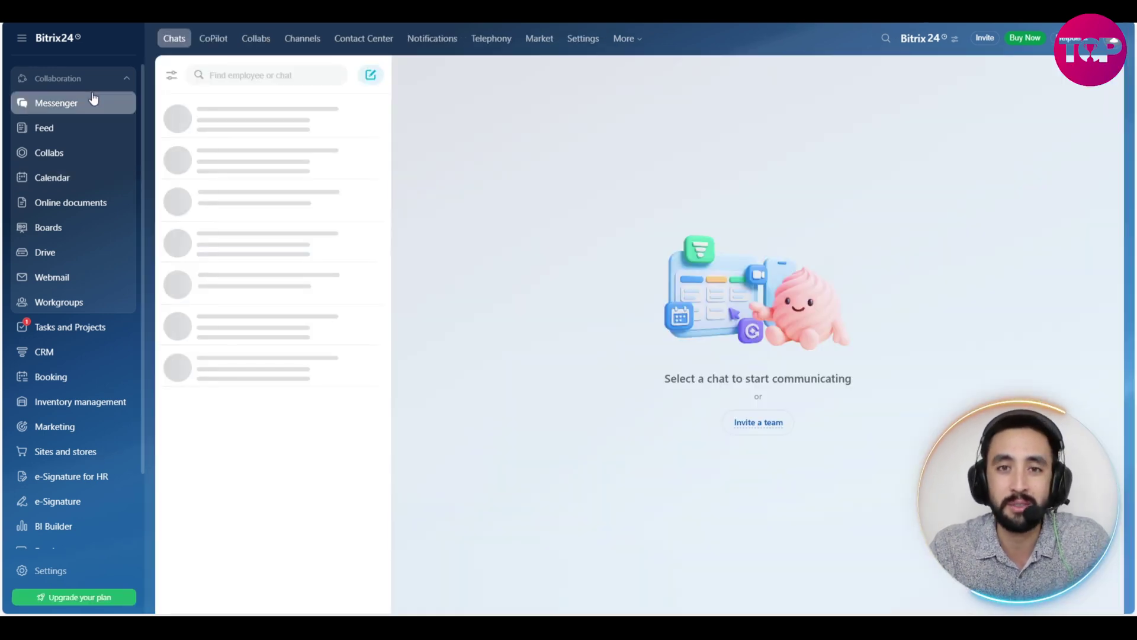